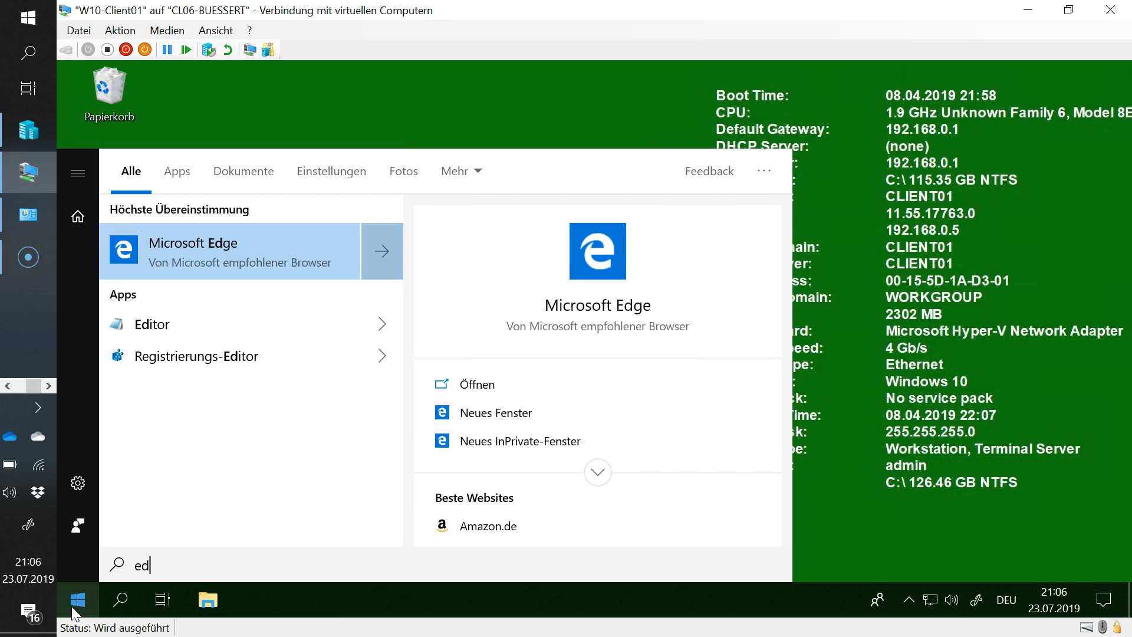
- Launch Microsoft Edge from the Start menu search for 'ed'
key("Return")
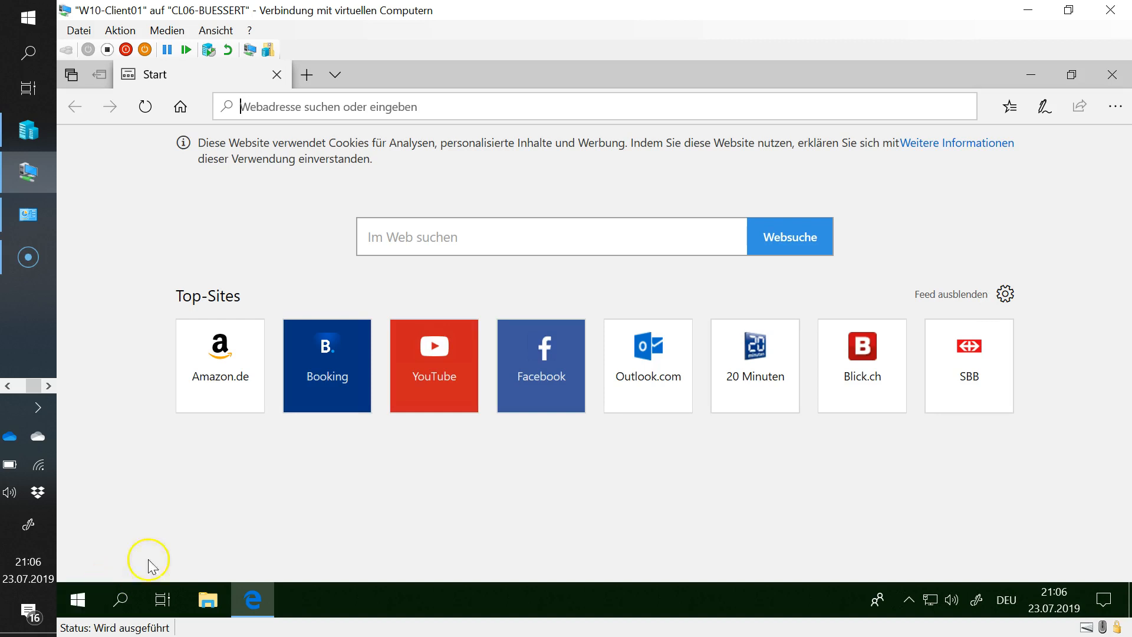
- Load screencast-o-matic.com by accepting the 'sc' address-bar suggestion
type("screencast-o-matic.com/")
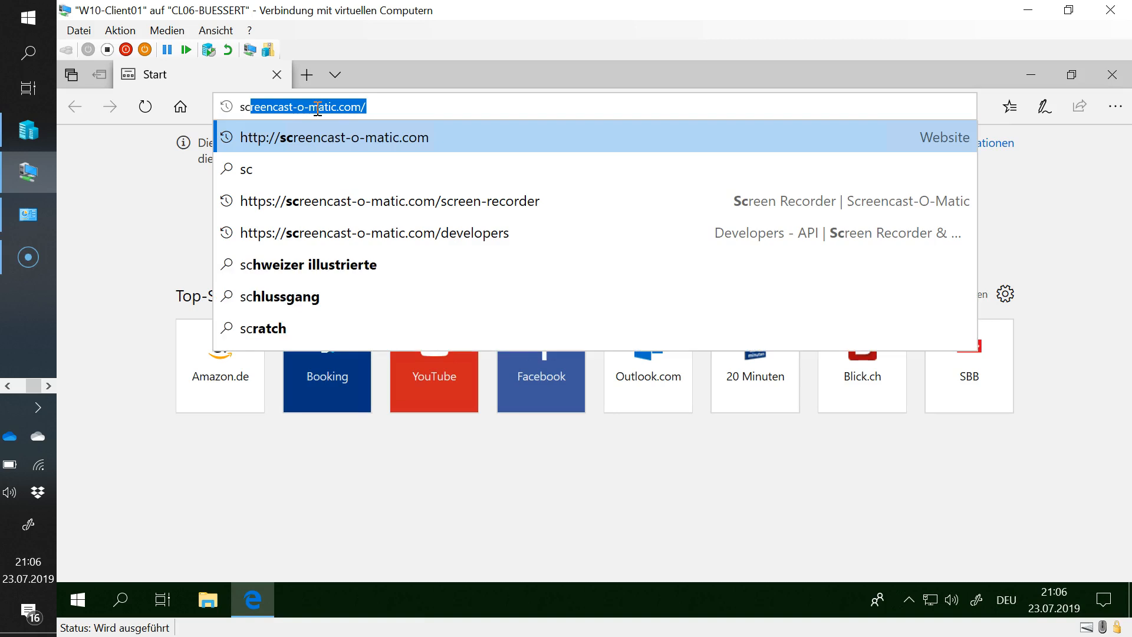
key("Return")
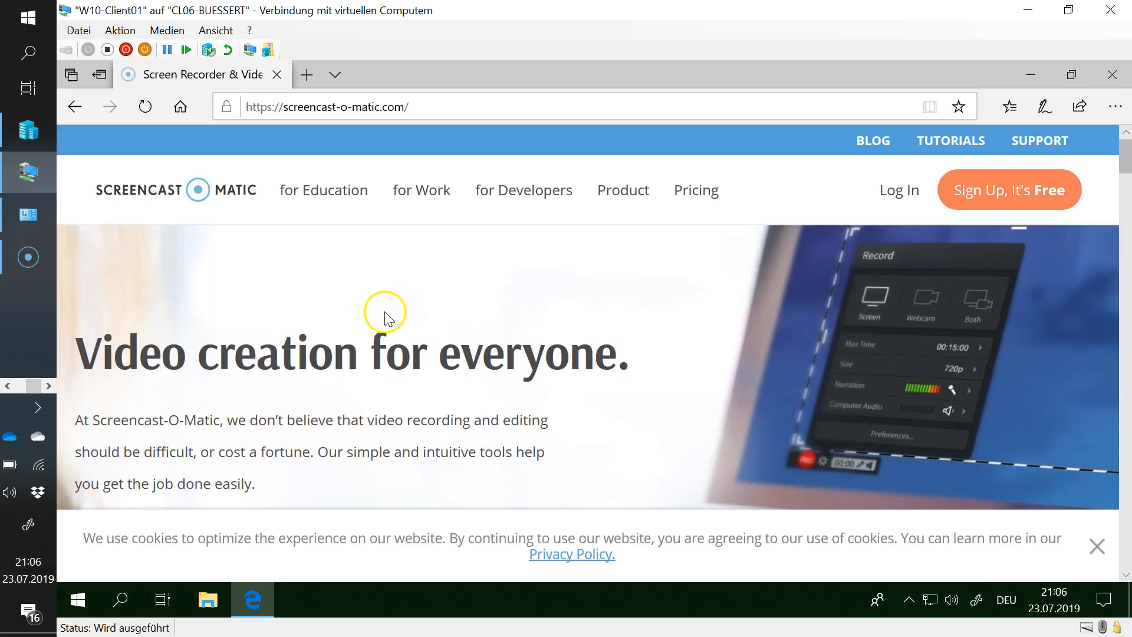
- Open the 'Start recording for free' page and switch the site language to US – English
scroll(385, 316, "down", 3)
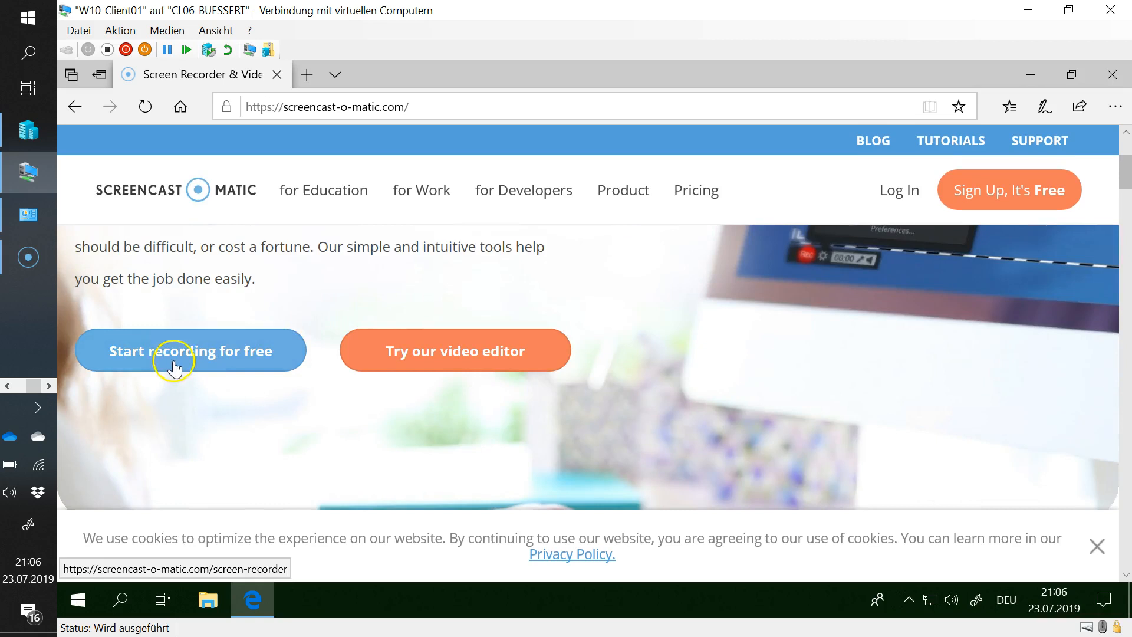
left_click(181, 359)
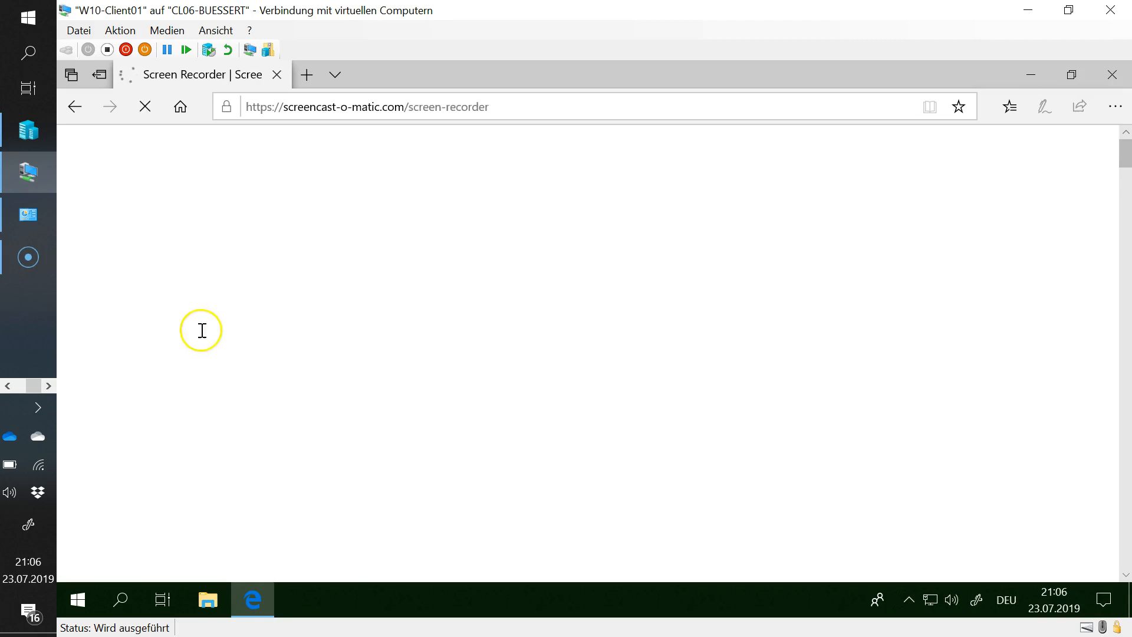
scroll(295, 330, "down", 3)
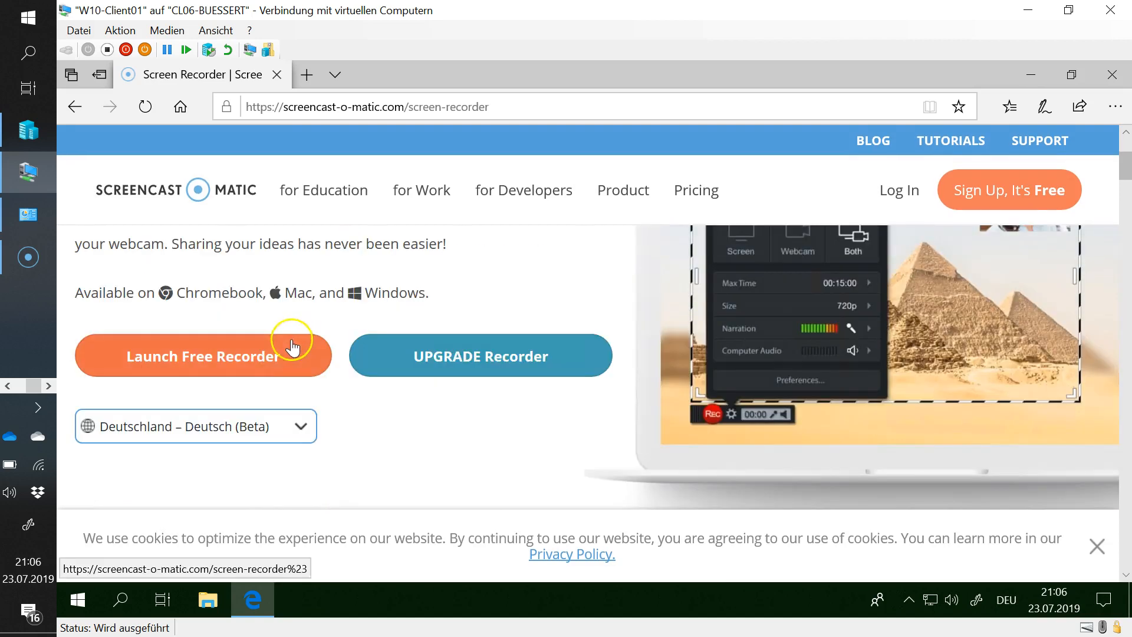
left_click(301, 425)
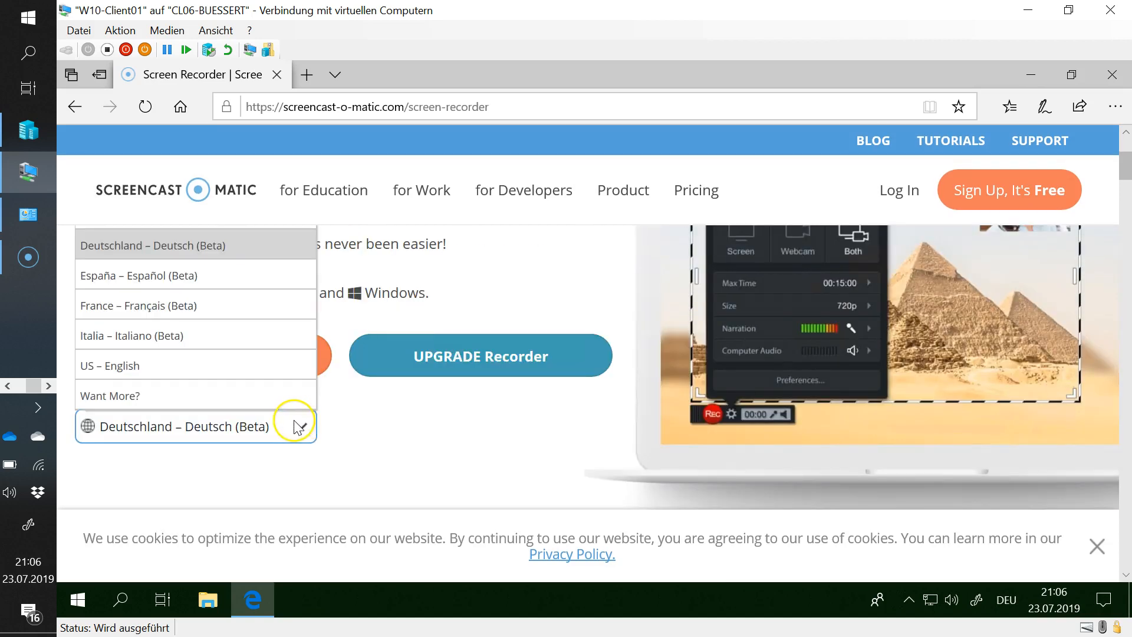
left_click(127, 369)
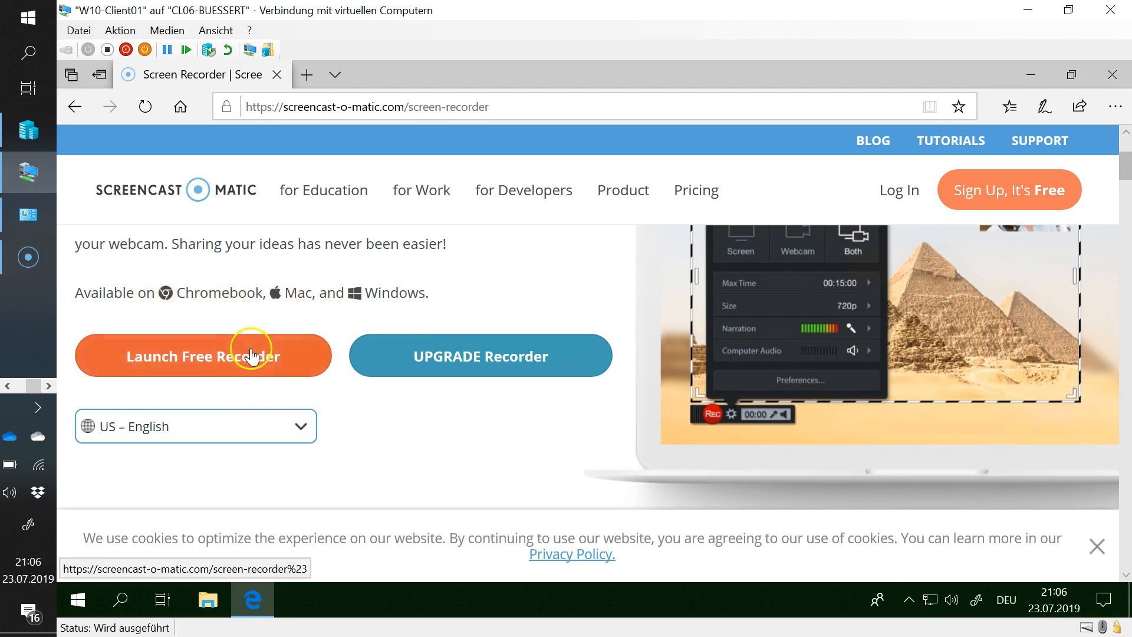
- Launch the free recorder and answer 'Ja' to Edge's app-switch prompt
left_click(229, 369)
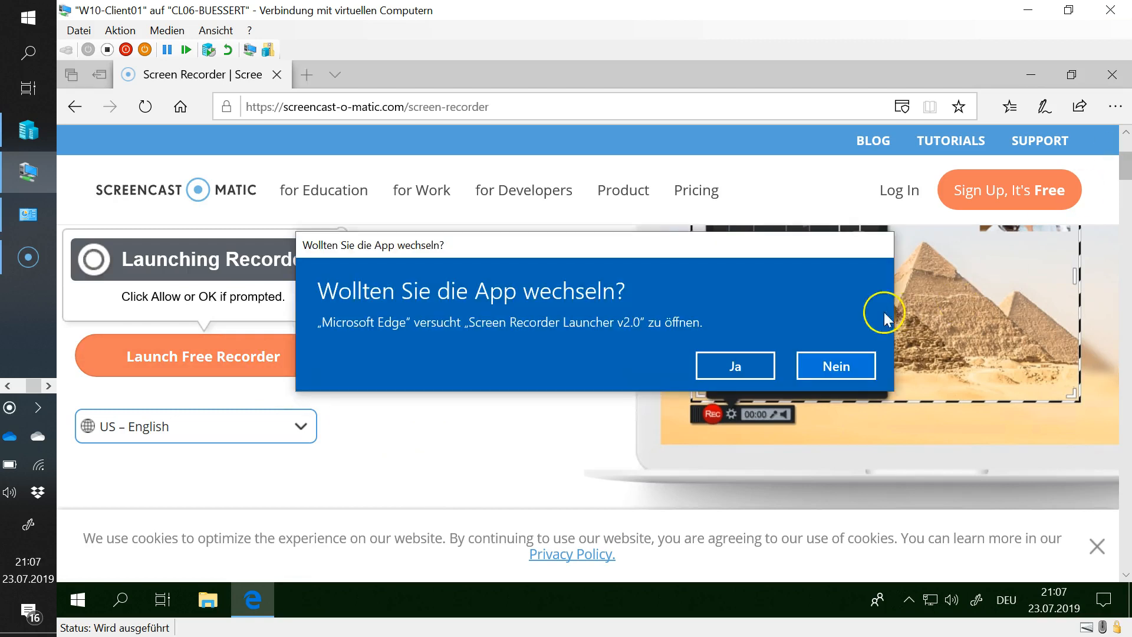
left_click(745, 367)
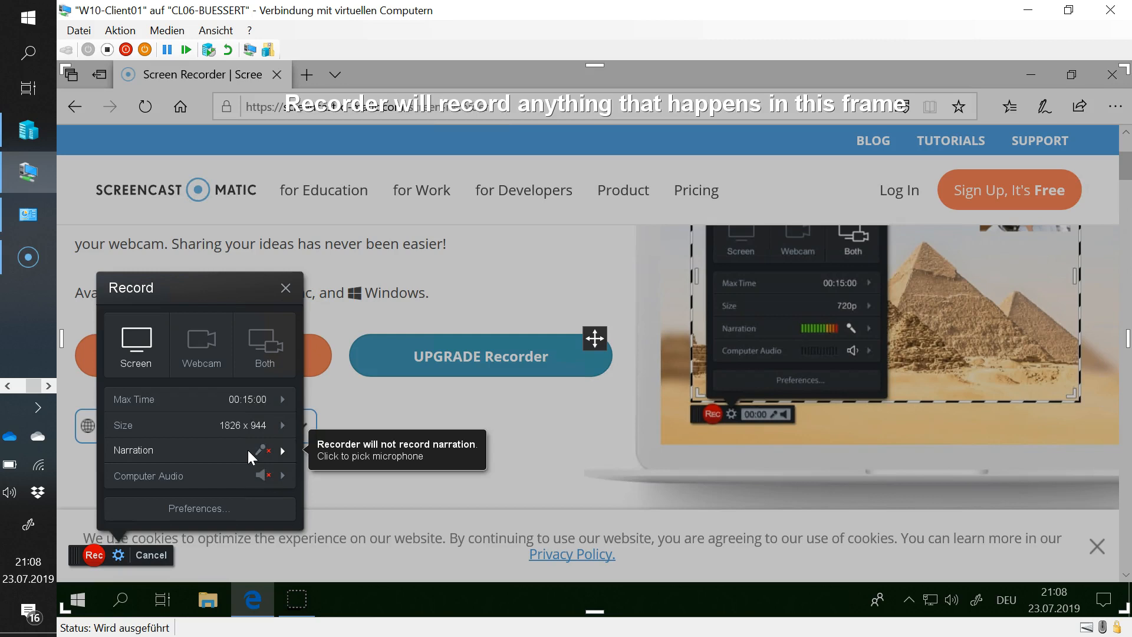
- Start the screen recording with the red Rec button
mouse_move(256, 401)
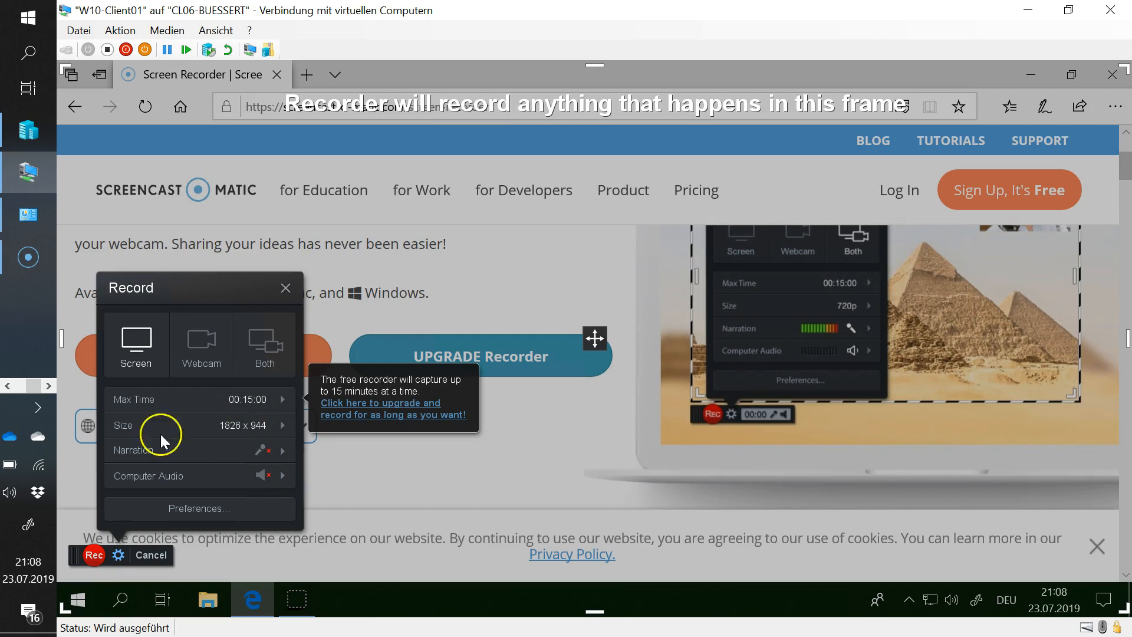
left_click(96, 558)
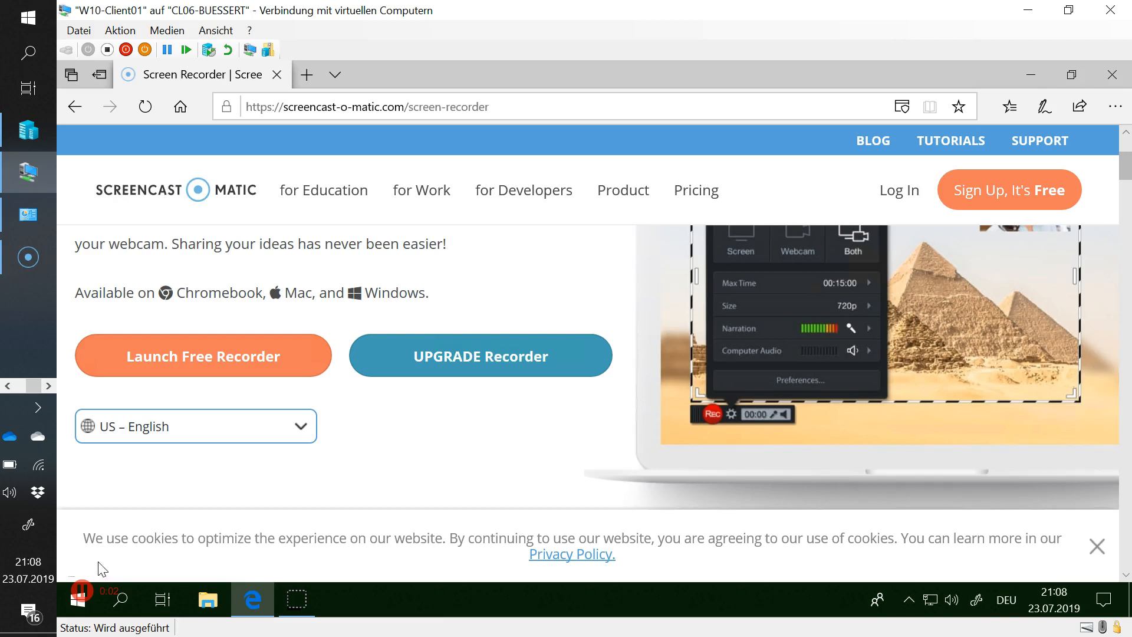
- Record the for Work page and its Product menu, then pause at 0:30.74
left_click(424, 192)
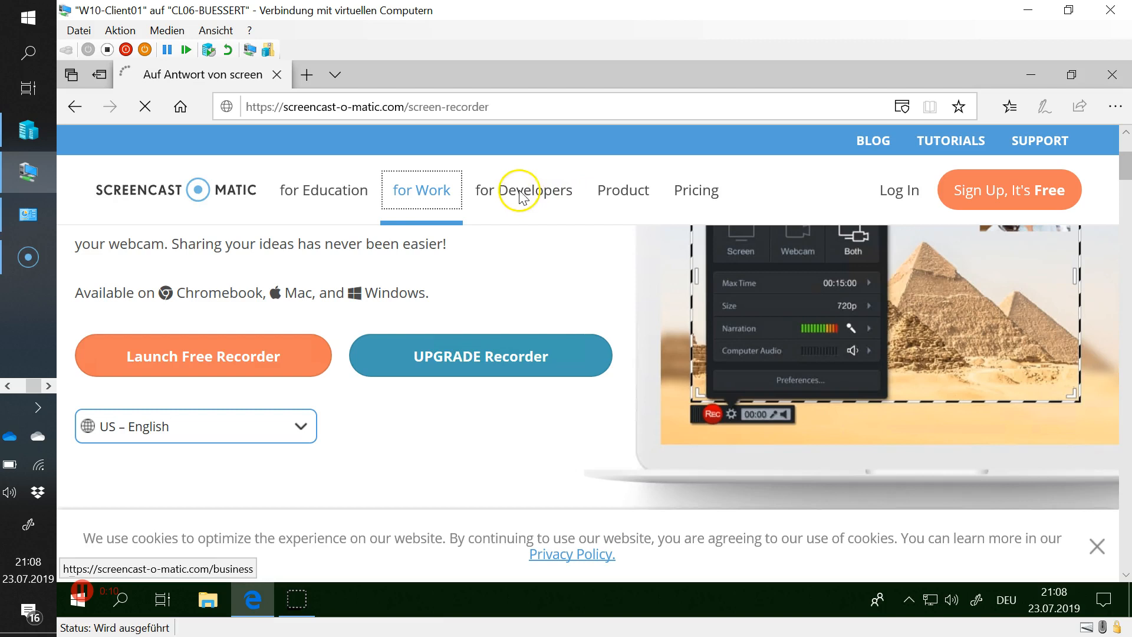
left_click(629, 194)
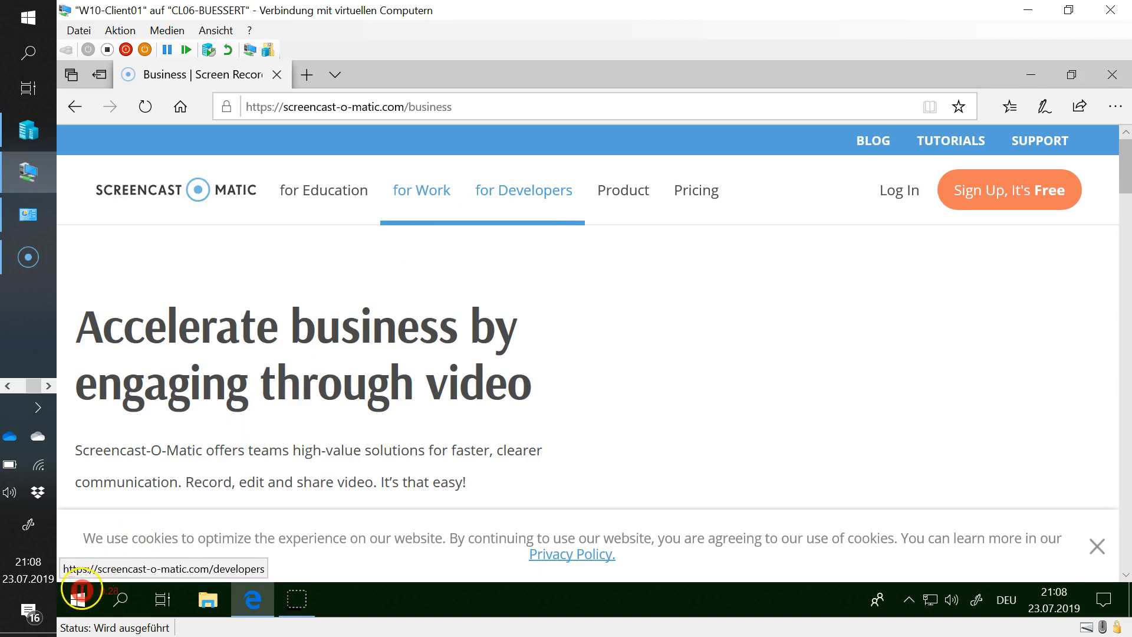
left_click(83, 589)
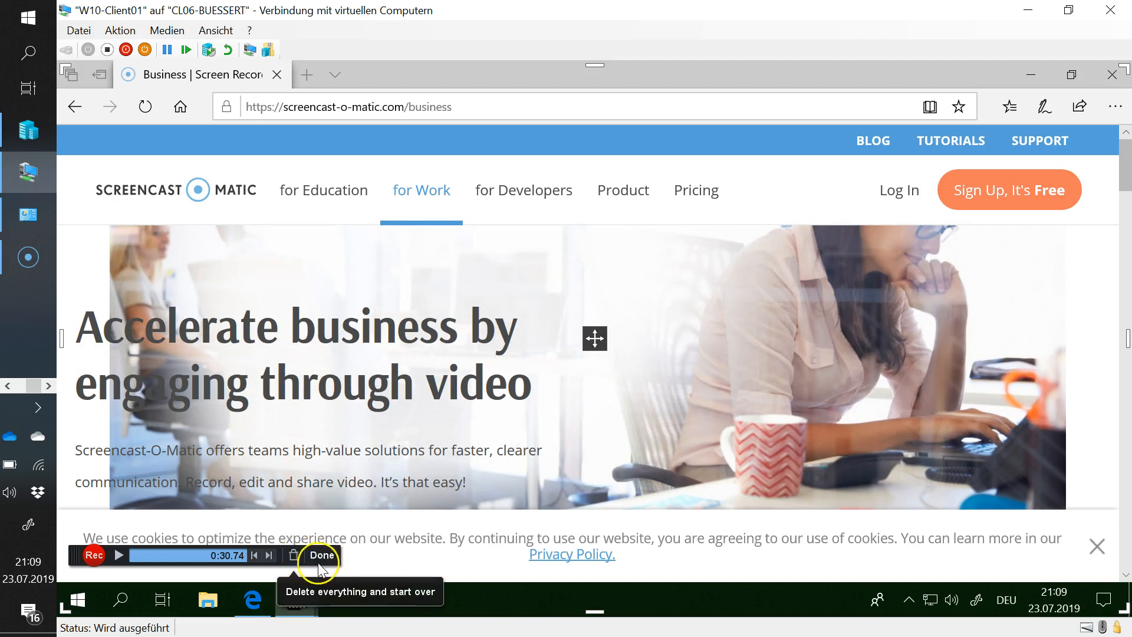
- Finish the recording with Done and choose Save / Upload
left_click(324, 557)
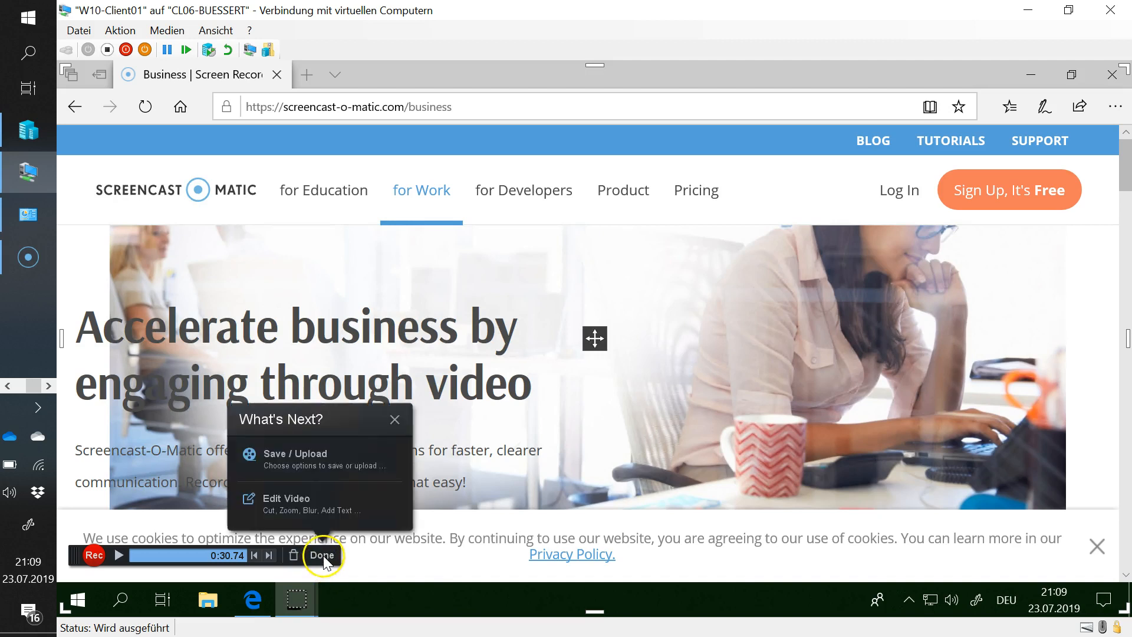
left_click(313, 459)
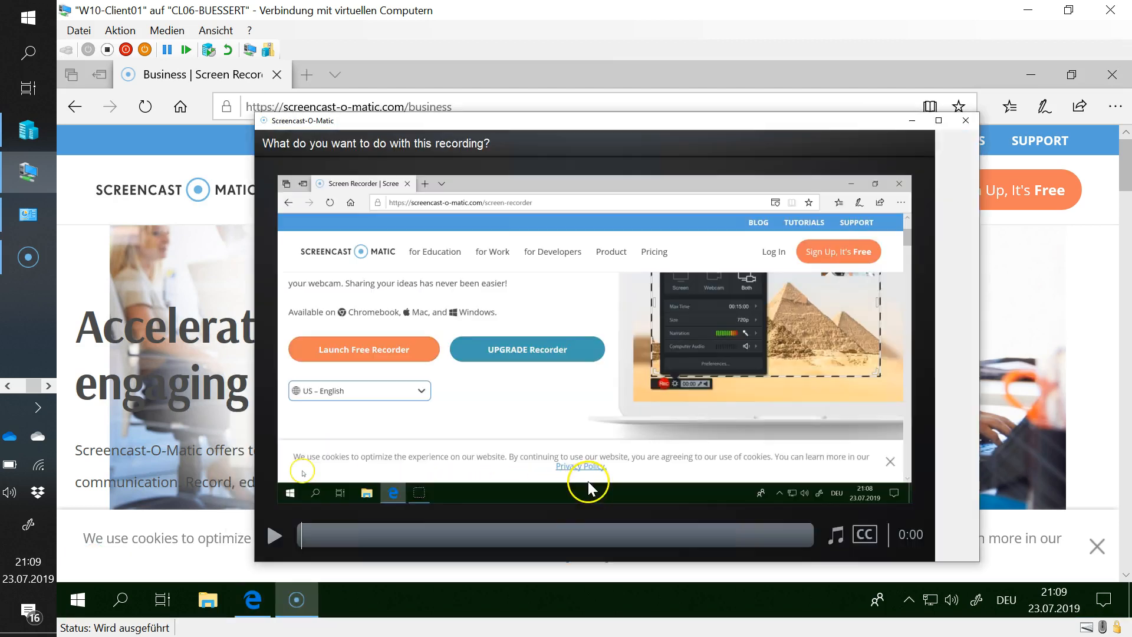
- Play the preview, pause it at 0:20.20, and open the Options panel
left_click(271, 535)
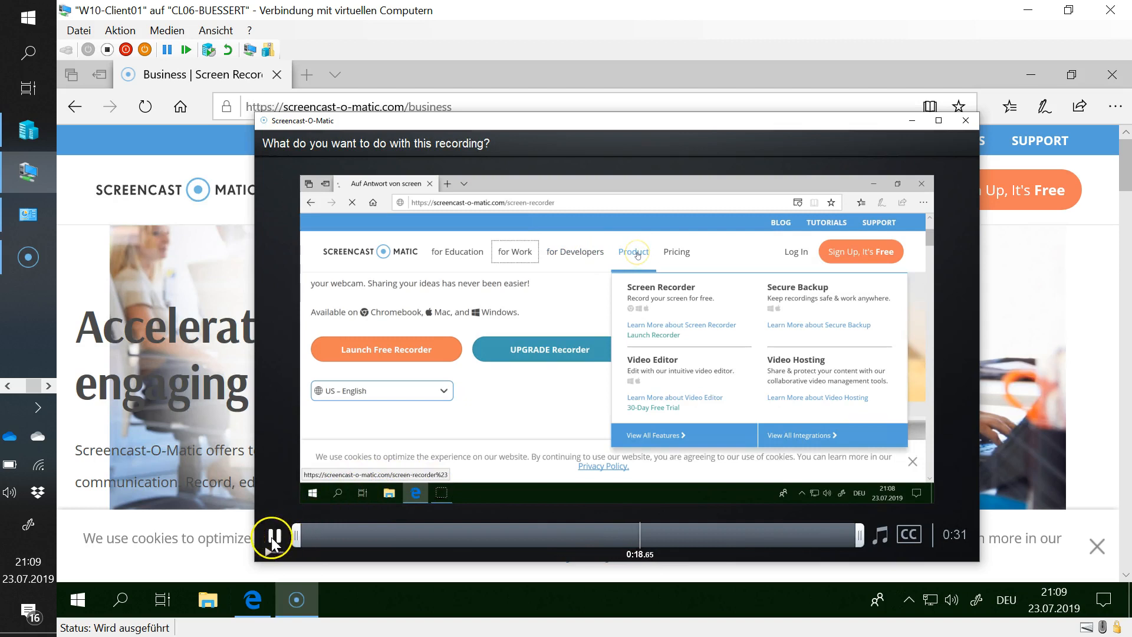
left_click(274, 535)
left_click(947, 536)
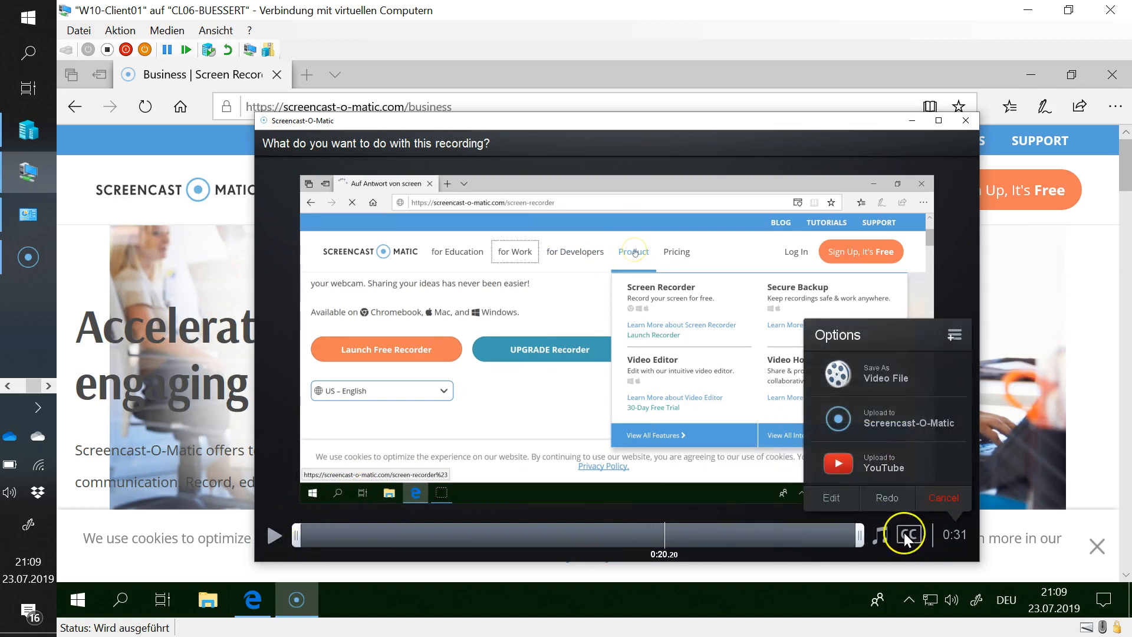
- Choose Upload to YouTube and launch the browser to add a YouTube account
left_click(873, 461)
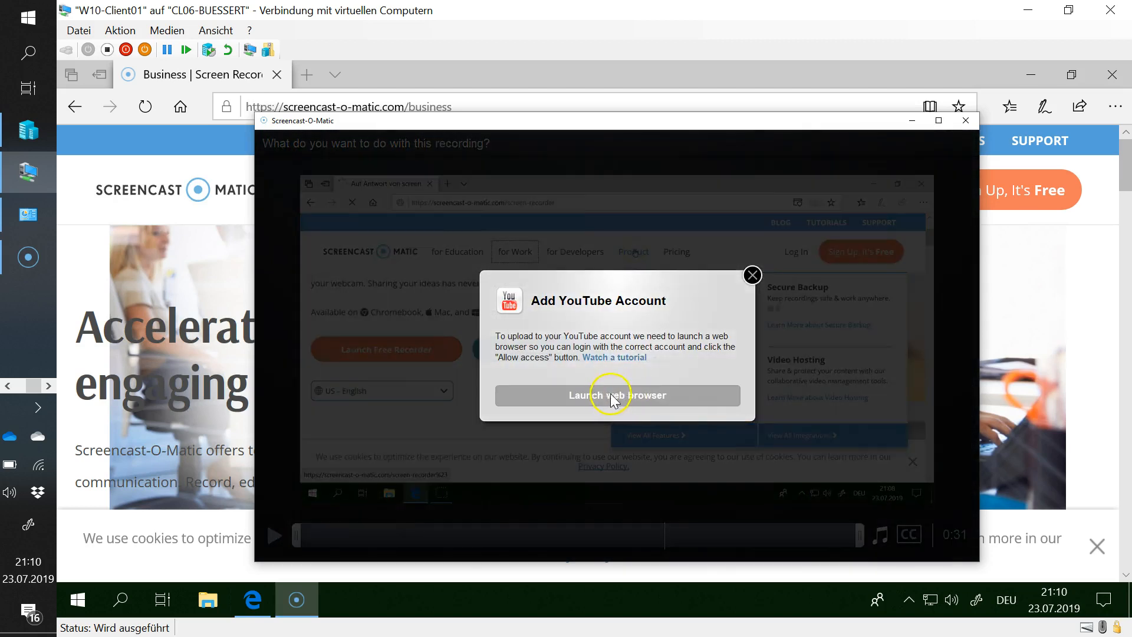
left_click(597, 397)
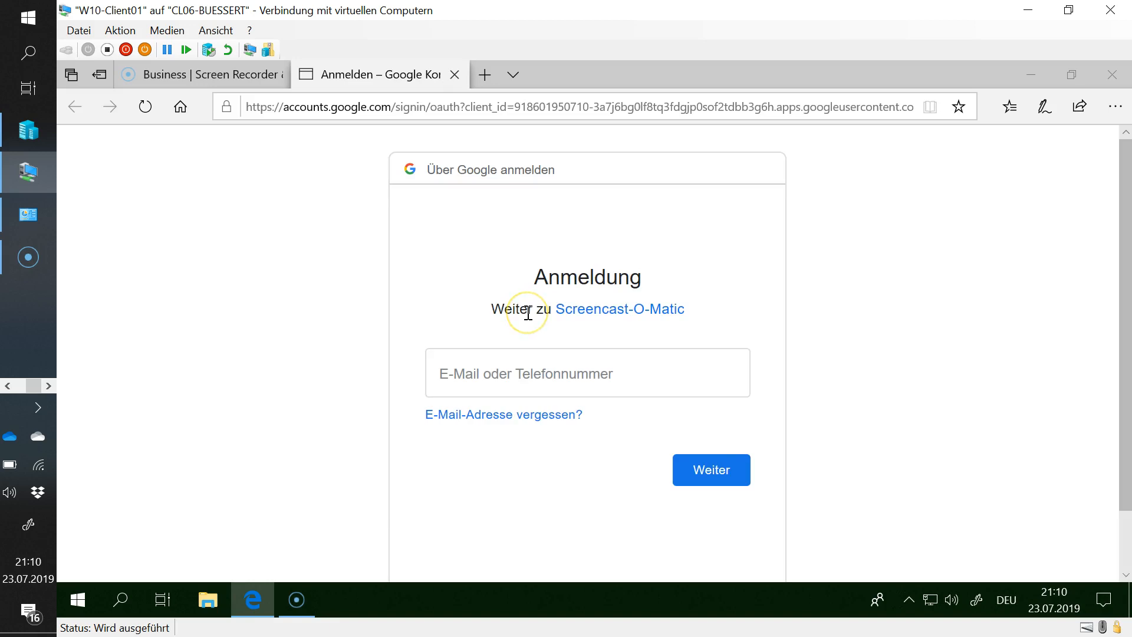
- Enter the Google account e-mail, continue with Weiter, then submit the account password
left_click(551, 389)
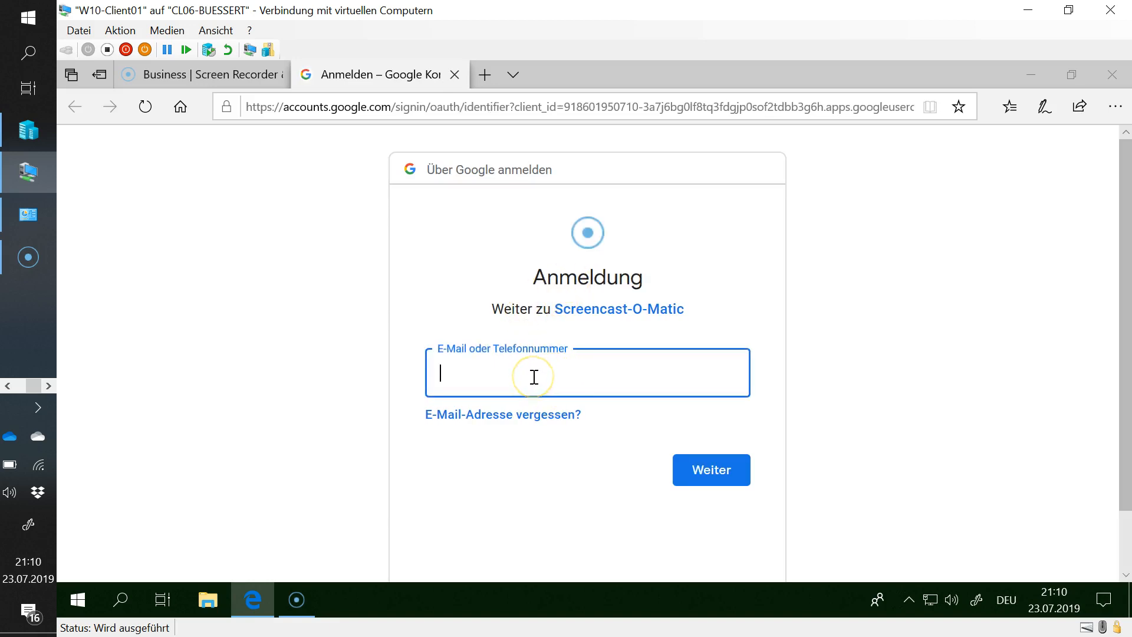
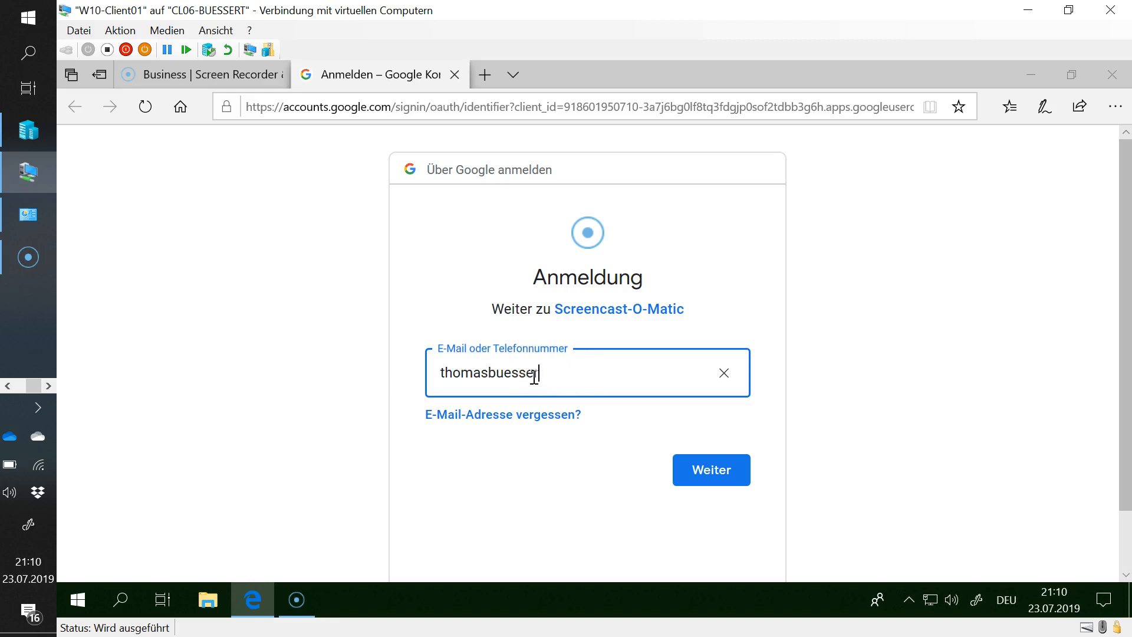
left_click(726, 475)
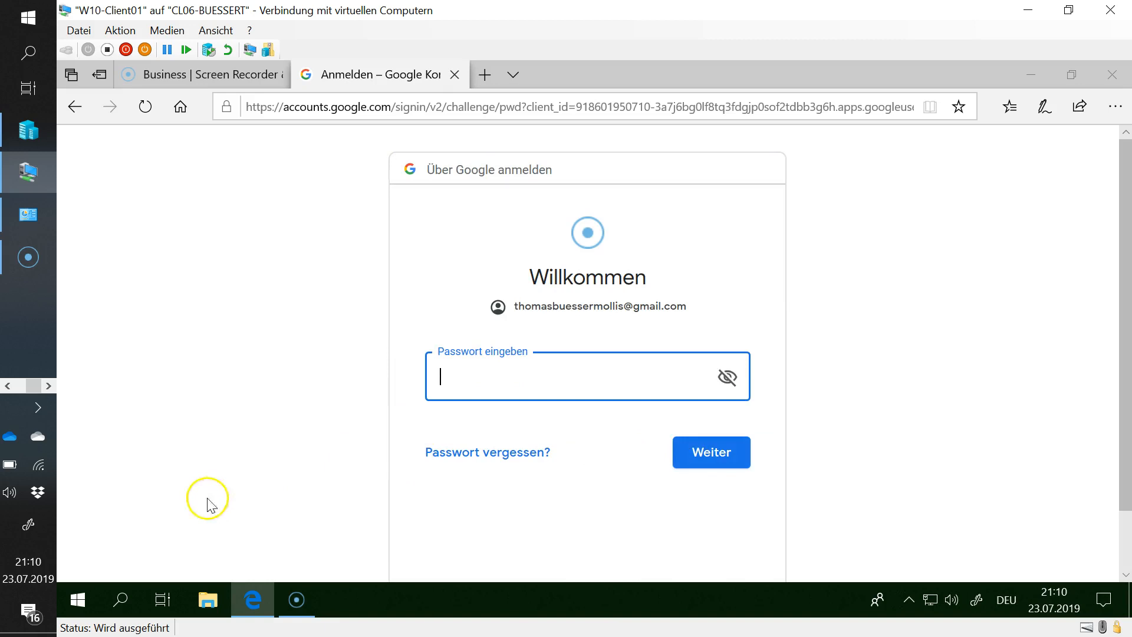
type("x")
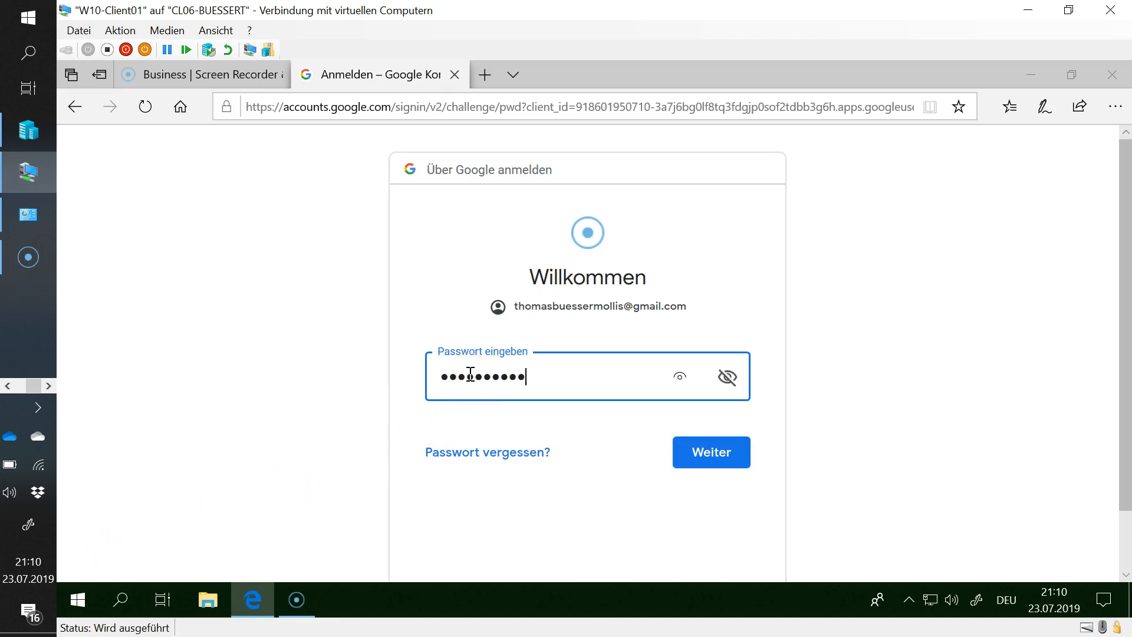
type("x")
key("Return")
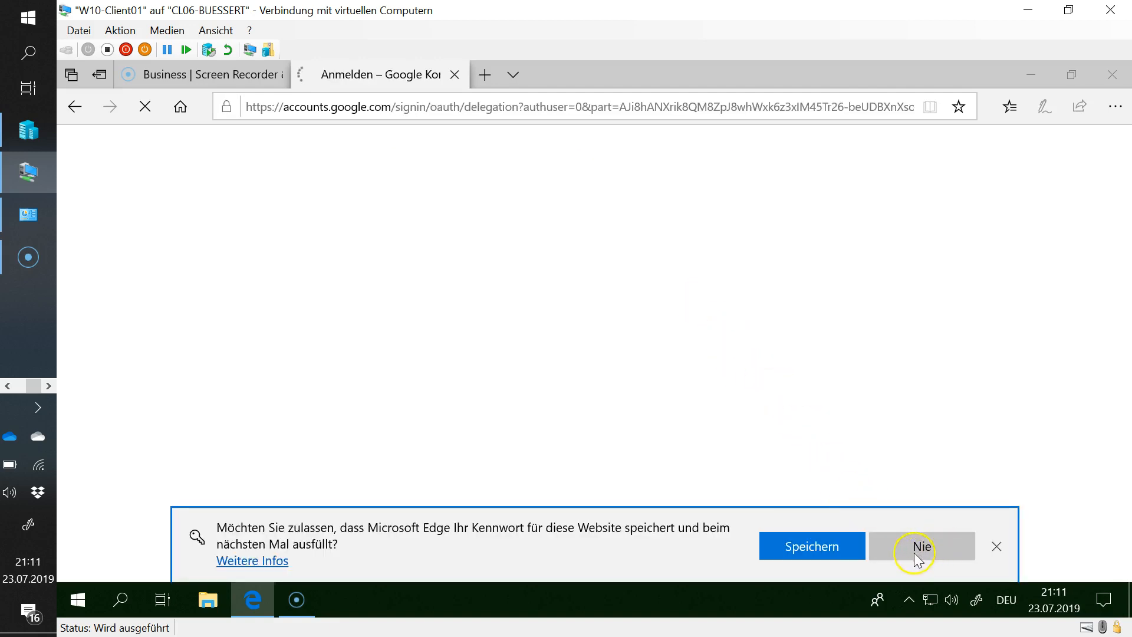
- Decline saving the password in Edge and allow Screencast-O-Matic access to the YouTube account
left_click(923, 550)
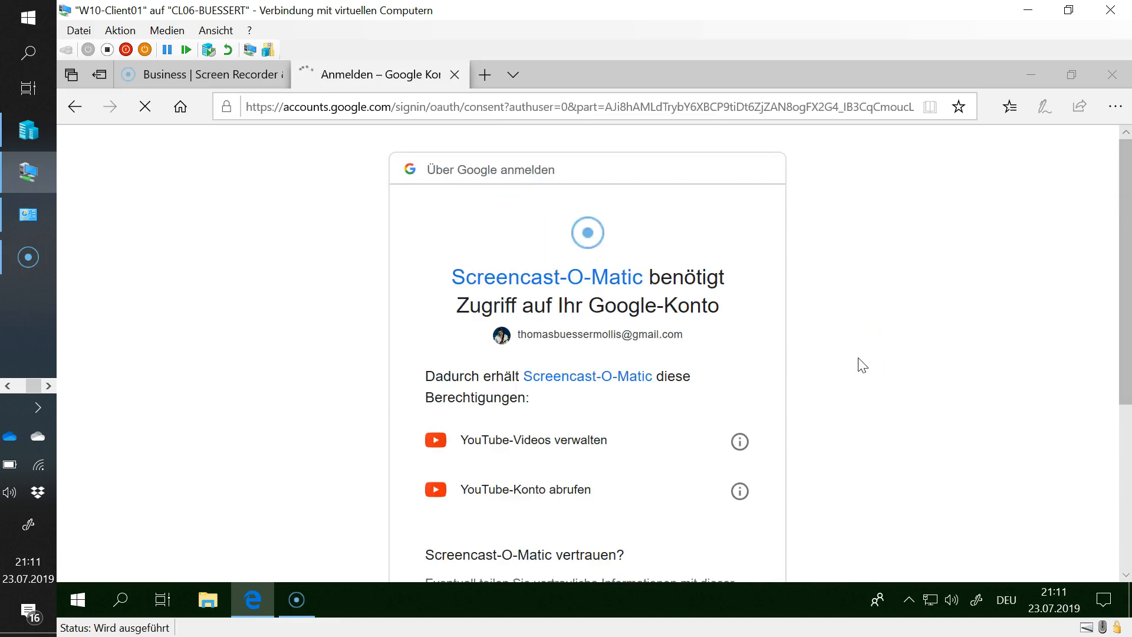
scroll(608, 398, "down", 5)
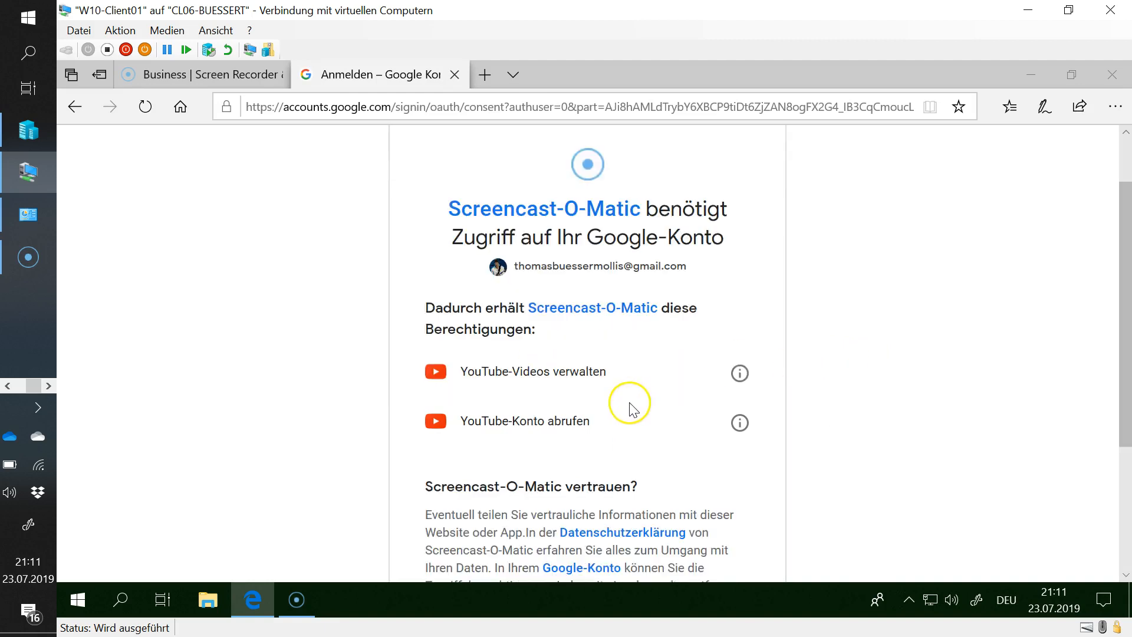
left_click(710, 466)
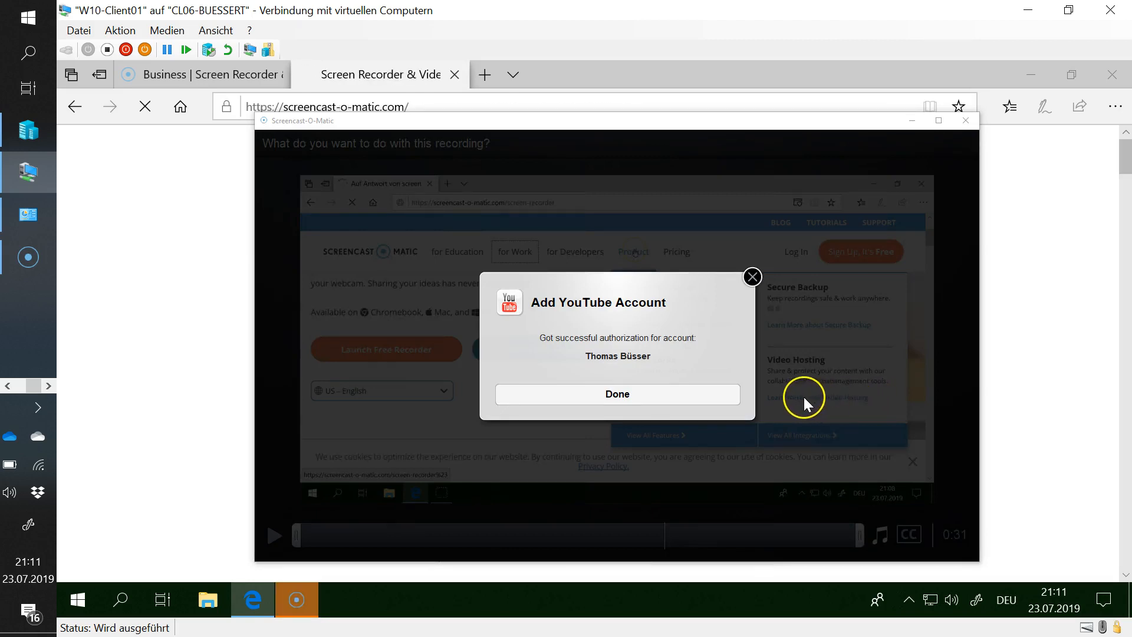
- Confirm the successful YouTube account link to reach the recording's YouTube publish options
left_click(636, 395)
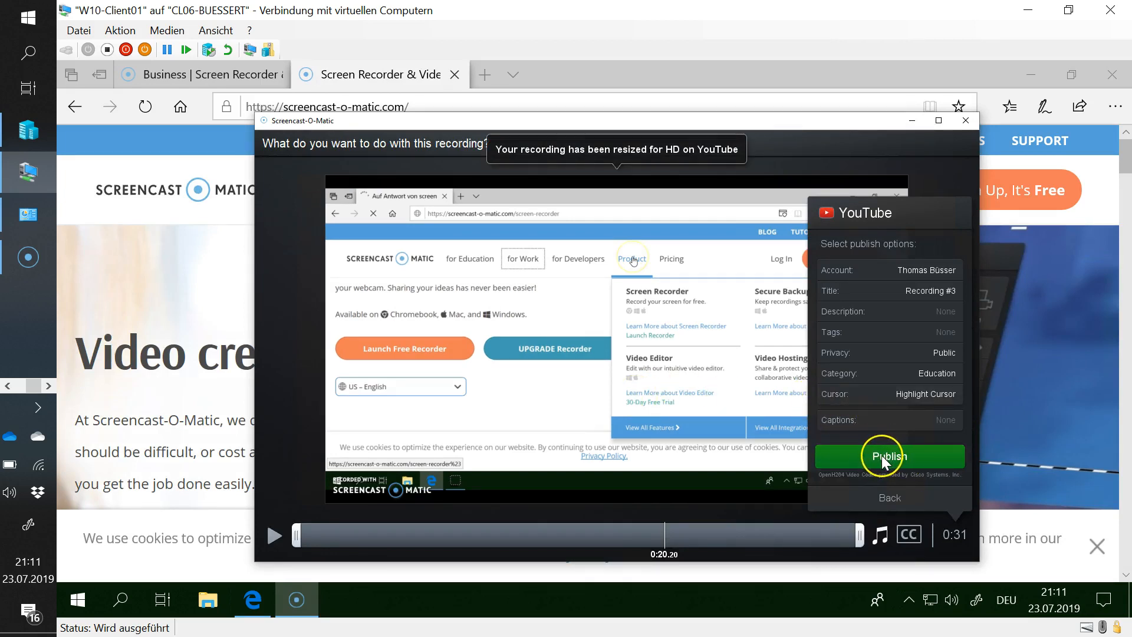
- Retitle the YouTube upload from Recording #3 to 'First Steps with Screencast-o-matic'
left_click(913, 289)
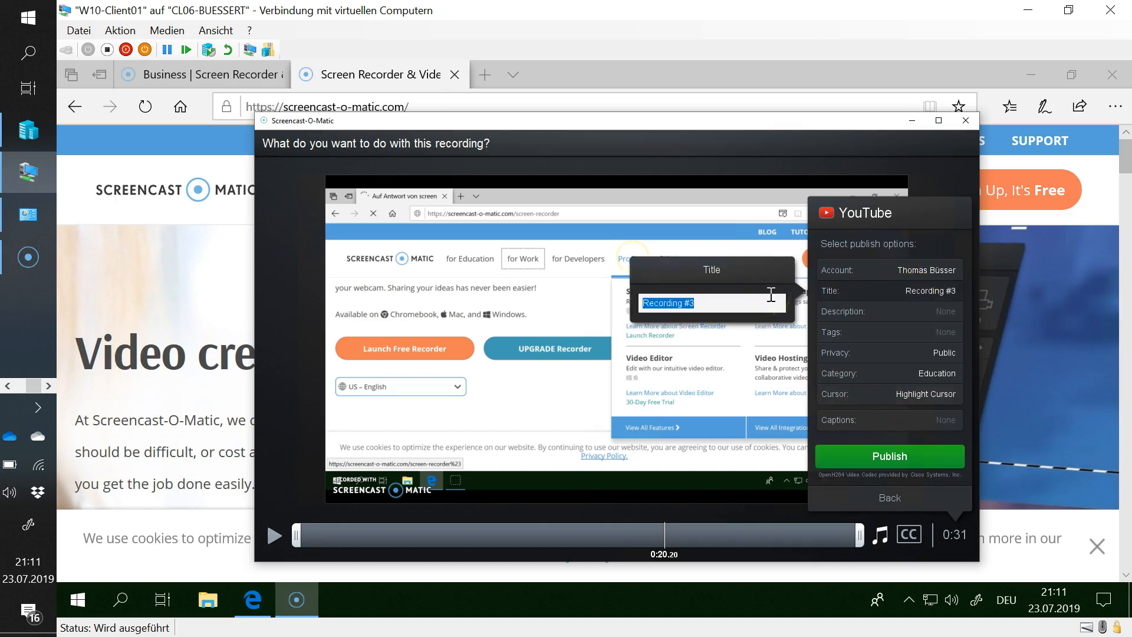
type("Fis")
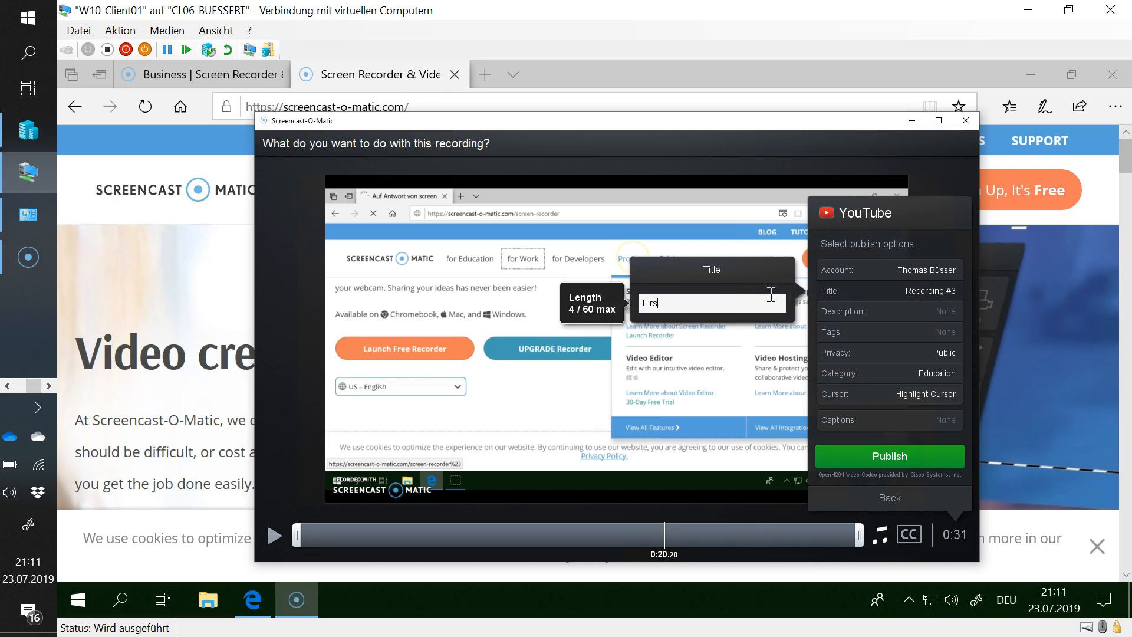
type("st Steps with Screen")
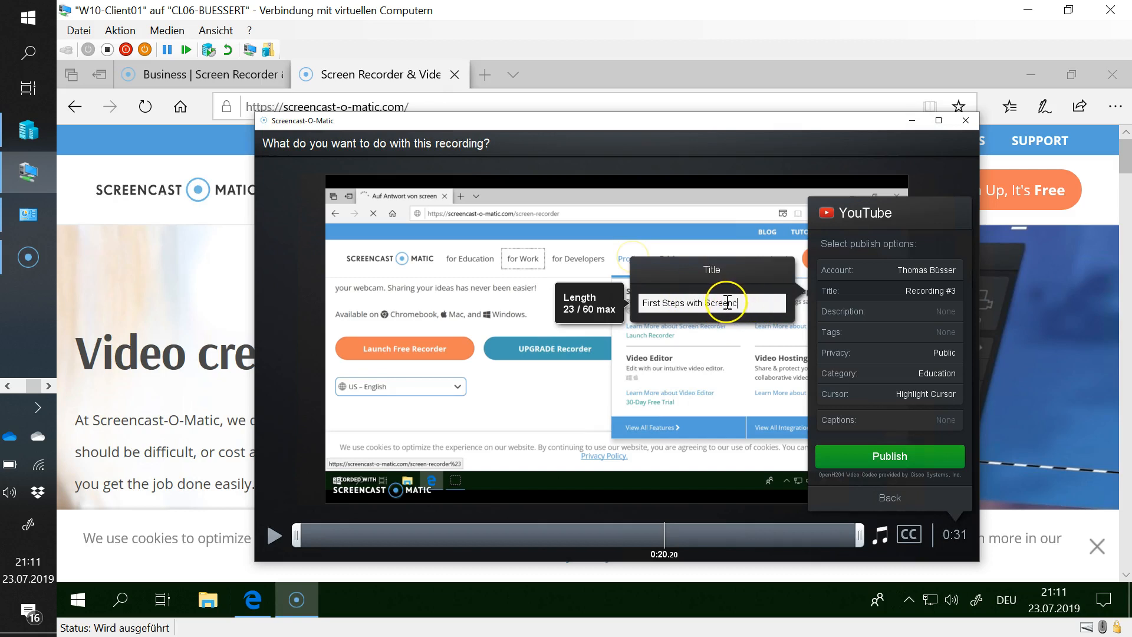
type("c")
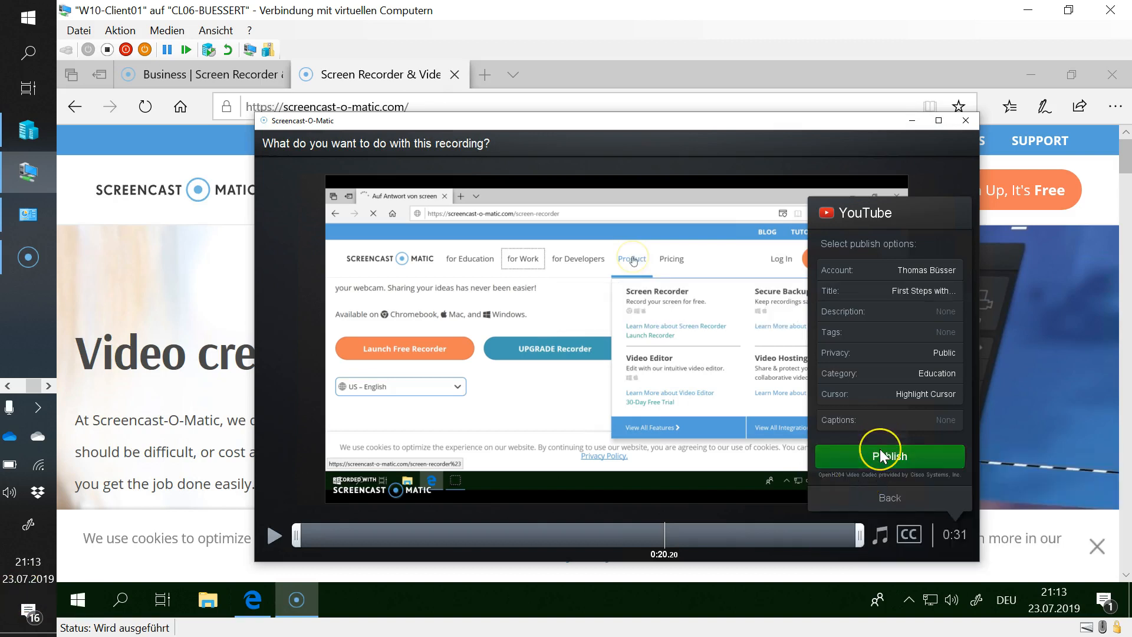
- Publish the 'First Steps with…' recording to YouTube as Public, Education category
left_click(880, 452)
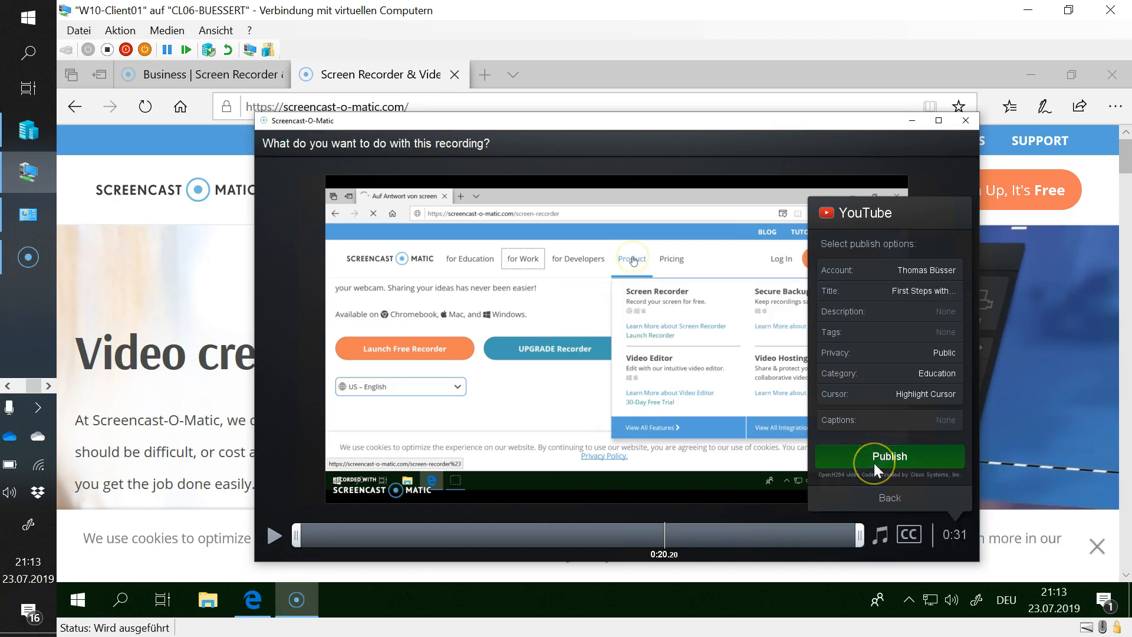